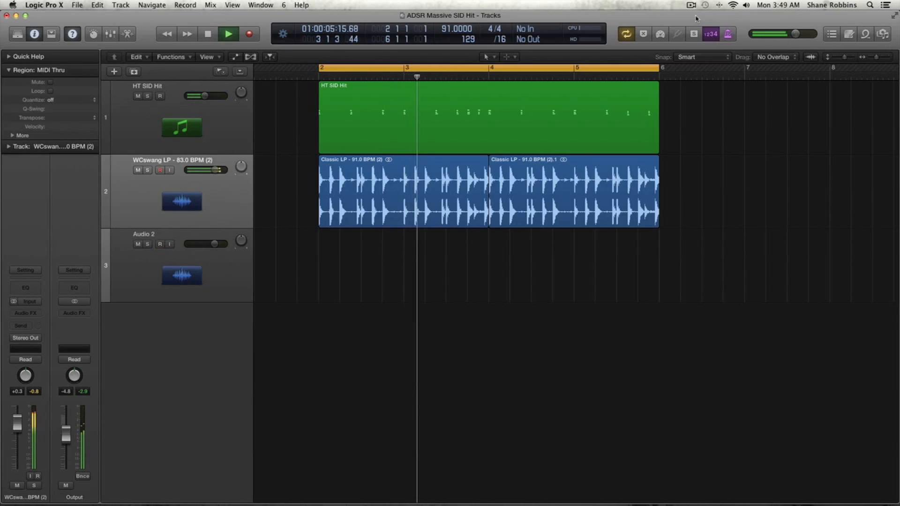
# Select the HT SID Hit track and stop playback.
pyautogui.click(217, 128)
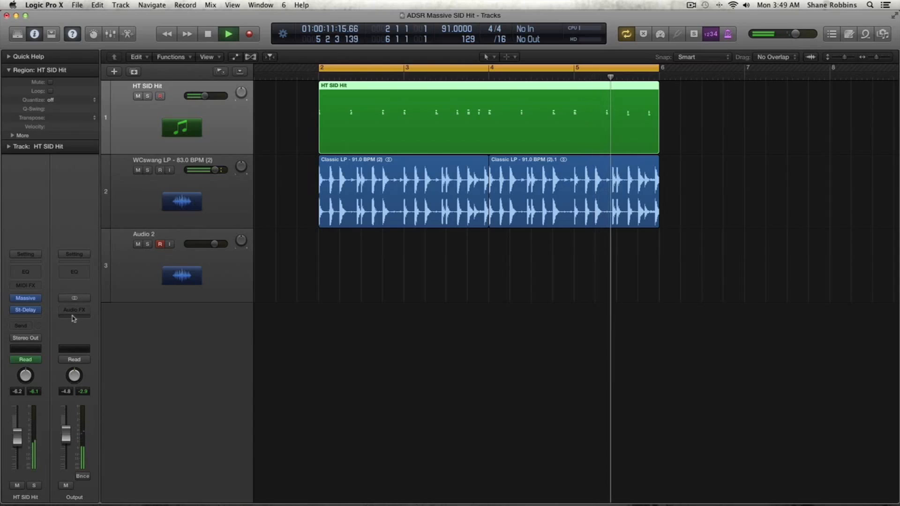
pyautogui.press('space')
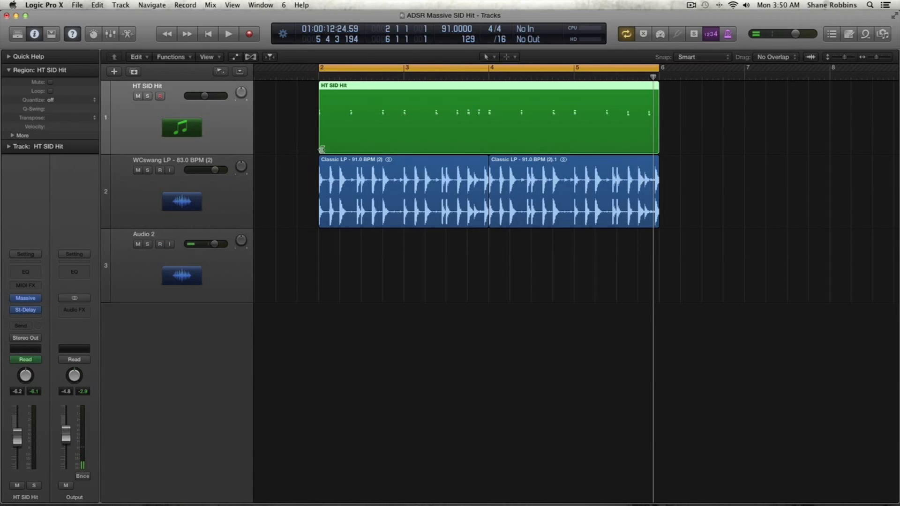
pyautogui.press('super+Left')
pyautogui.press('super+Left')
pyautogui.press('super+Up')
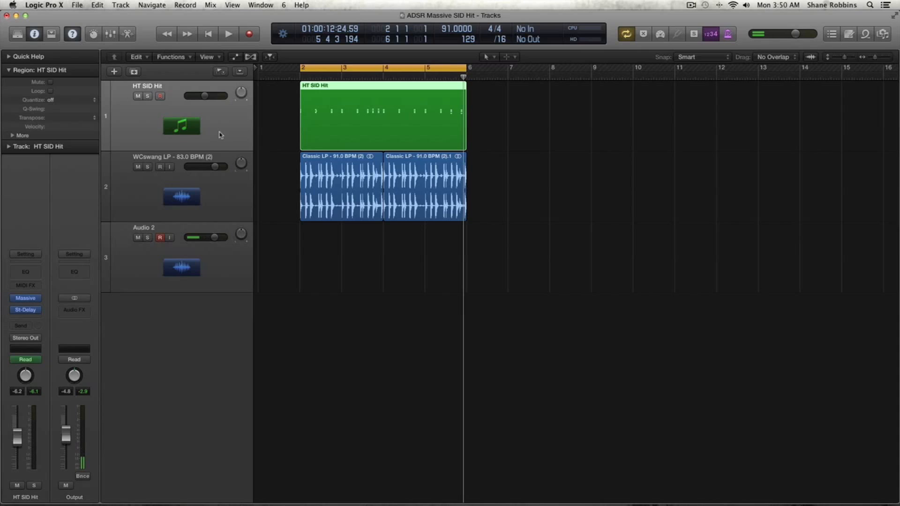
pyautogui.press('super+Down')
pyautogui.press('super+Down')
pyautogui.press('super+Right')
pyautogui.press('super+Right')
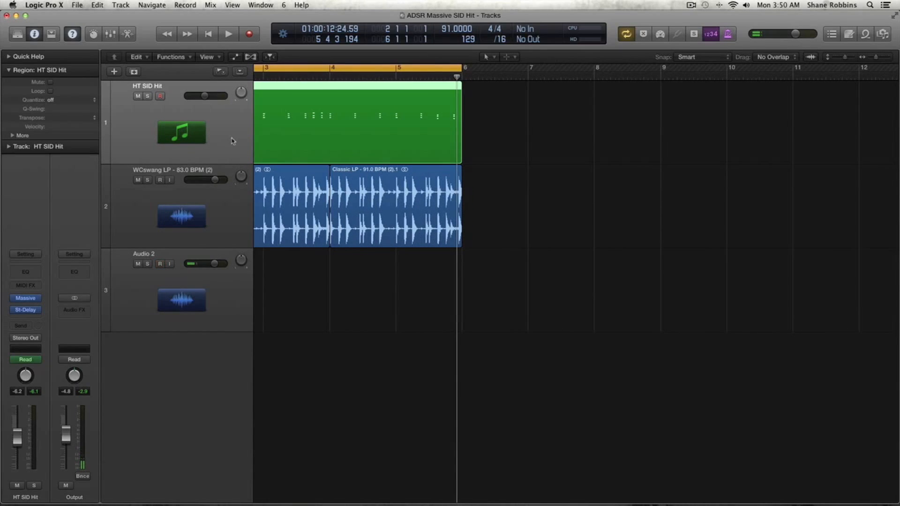
# Duplicate the HT SID Hit track, copy its MIDI region onto the new track and mute the original region.
pyautogui.press('super+d')
pyautogui.moveTo(333, 151)
pyautogui.mouseDown()
pyautogui.moveTo(336, 180)
pyautogui.moveTo(330, 168)
pyautogui.mouseUp()
pyautogui.click(319, 143)
pyautogui.hotkey('ctrl', 'm')
pyautogui.press('space')
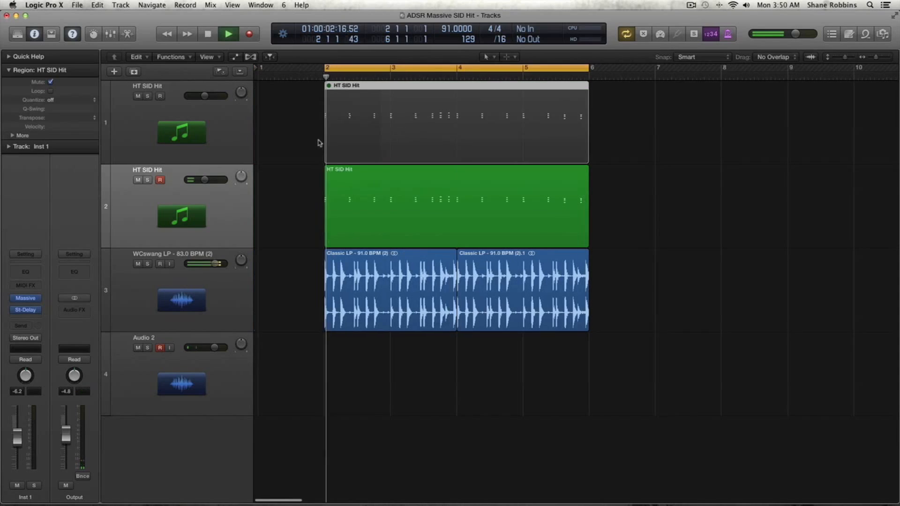
# Open the duplicated track's Massive instrument, create a new sound and turn on oscillators 2 and 3.
pyautogui.click(28, 298)
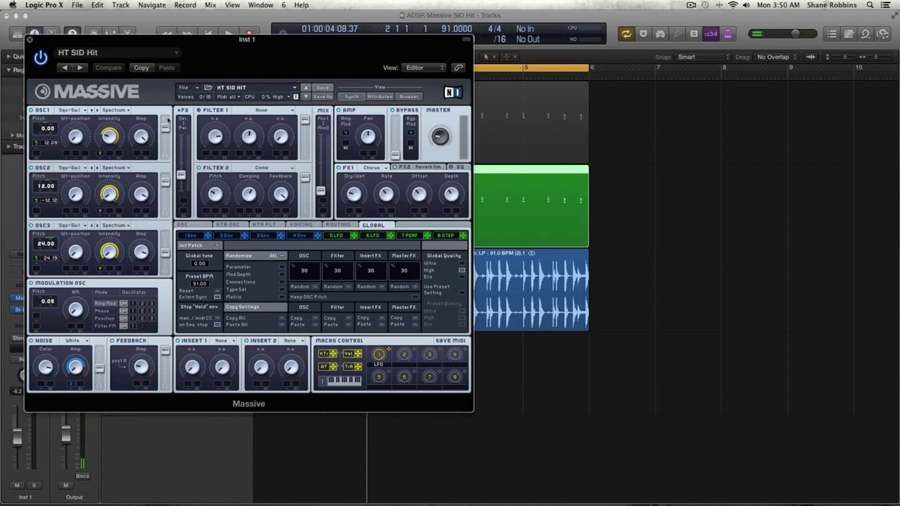
pyautogui.click(191, 87)
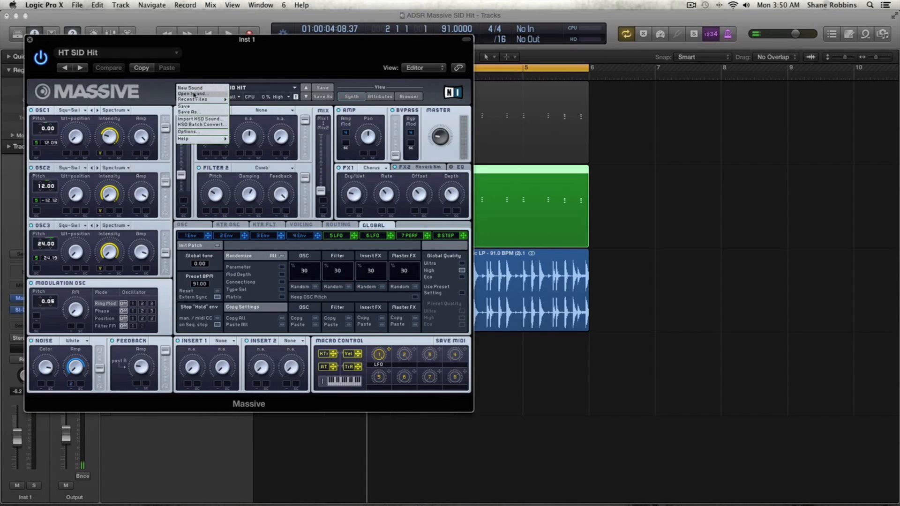
pyautogui.click(192, 88)
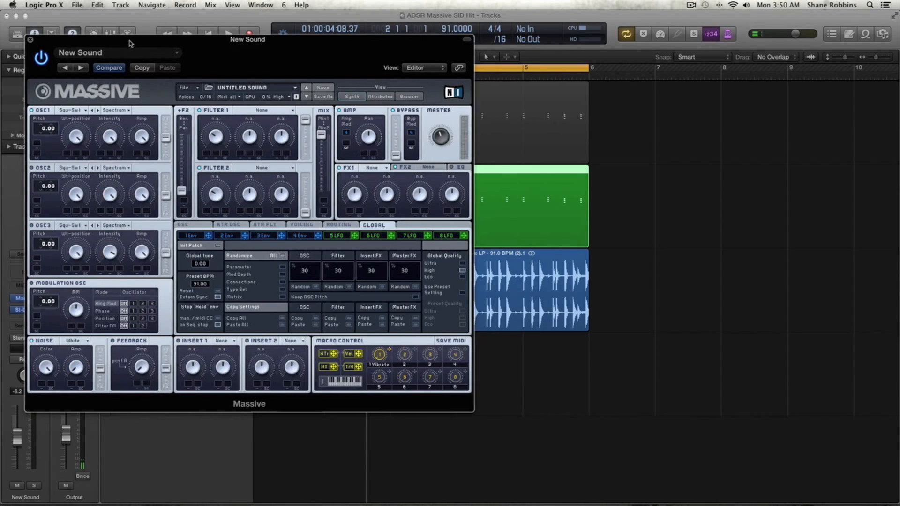
pyautogui.moveTo(127, 42); pyautogui.dragTo(450, 90)
pyautogui.press('space')
pyautogui.press('space')
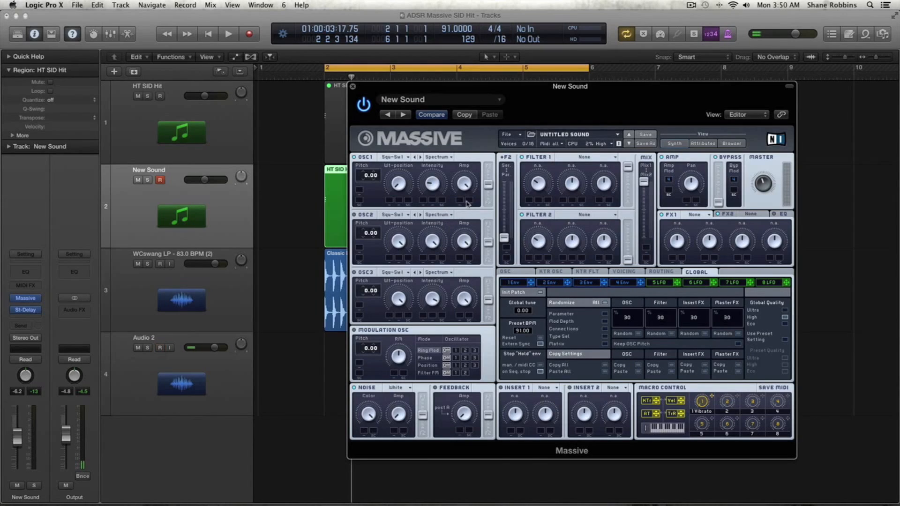
# Lower oscillator 1's Intensity, route the oscillator mostly to Filter 1 and modulate its Intensity with velocity.
pyautogui.moveTo(492, 186); pyautogui.dragTo(488, 173)
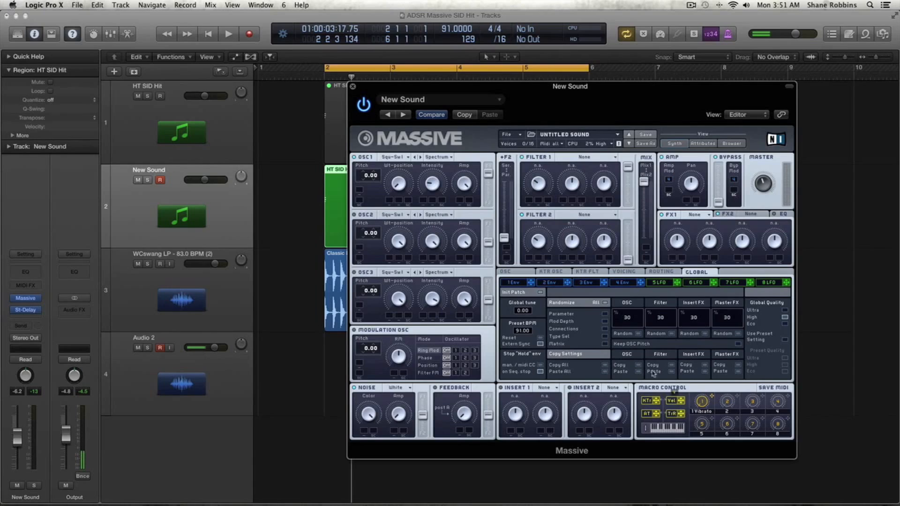
pyautogui.click(423, 200)
pyautogui.moveTo(423, 199); pyautogui.dragTo(413, 120)
# Modulate the Intensity of oscillators 2 and 3 with velocity, and route oscillator 2 slightly more toward Filter 1.
pyautogui.moveTo(681, 401); pyautogui.dragTo(424, 257)
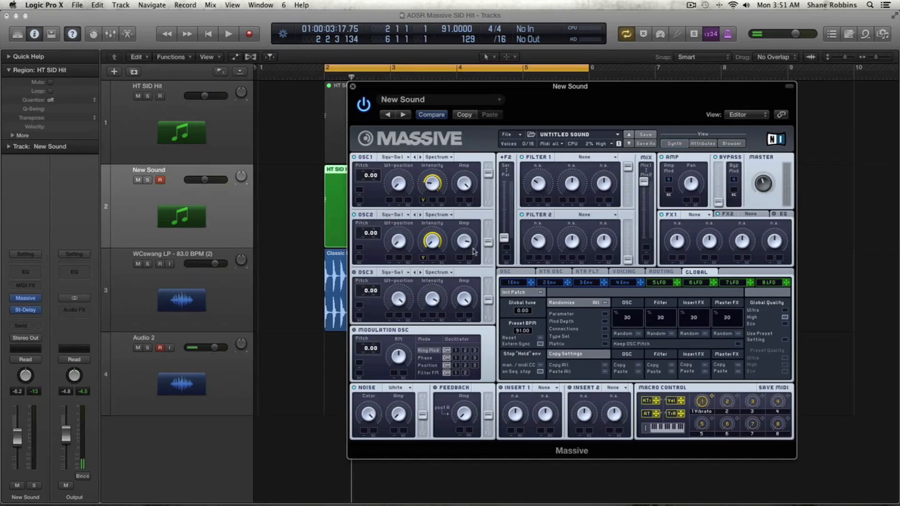
pyautogui.moveTo(489, 243); pyautogui.dragTo(488, 235)
pyautogui.moveTo(680, 401); pyautogui.dragTo(423, 315)
# Set oscillator 3's pitch to 24.00 and oscillator 2's pitch to 12.00, and audition the sound.
pyautogui.moveTo(365, 288); pyautogui.dragTo(364, 274)
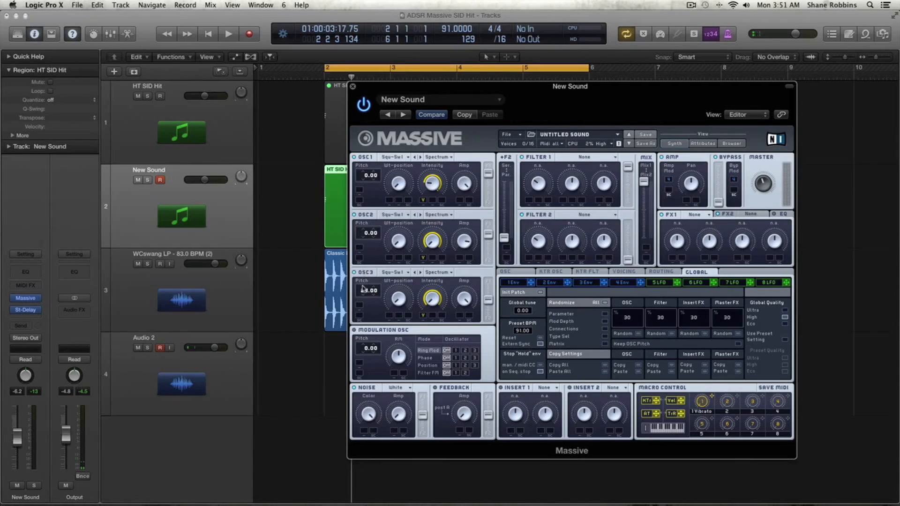
pyautogui.moveTo(361, 236); pyautogui.dragTo(361, 220)
pyautogui.press('space')
pyautogui.press('space')
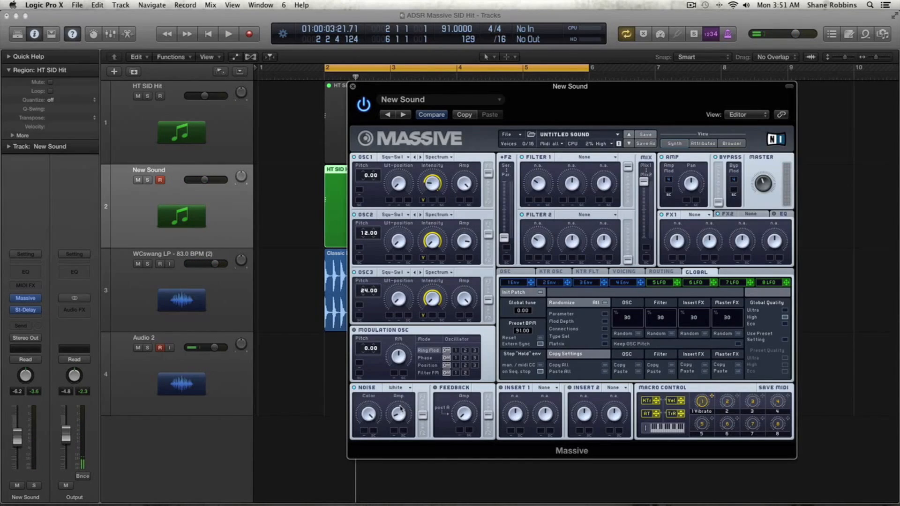
# Modulate the noise Amp with envelope 2, and shorten that envelope's attack and decay while lowering its decay level.
pyautogui.moveTo(429, 413); pyautogui.dragTo(397, 403)
pyautogui.click(552, 280)
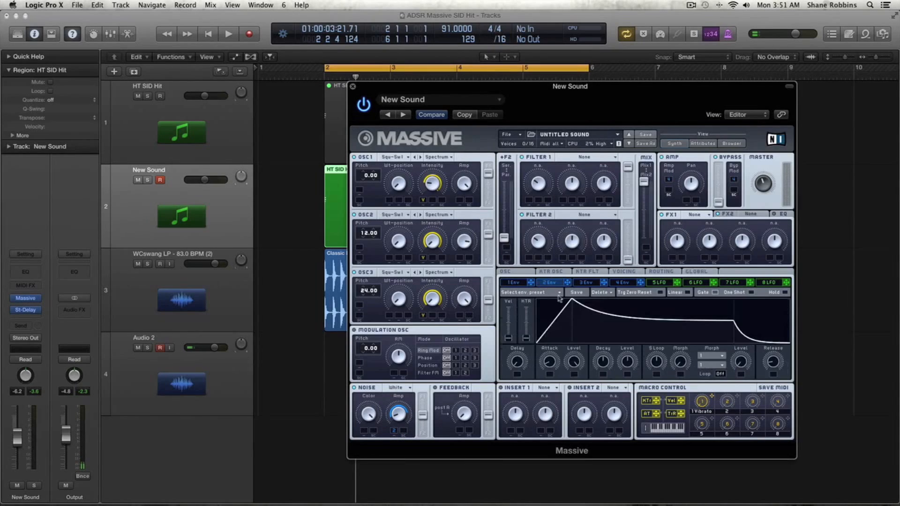
pyautogui.moveTo(574, 370); pyautogui.dragTo(608, 404)
pyautogui.moveTo(552, 364); pyautogui.dragTo(545, 413)
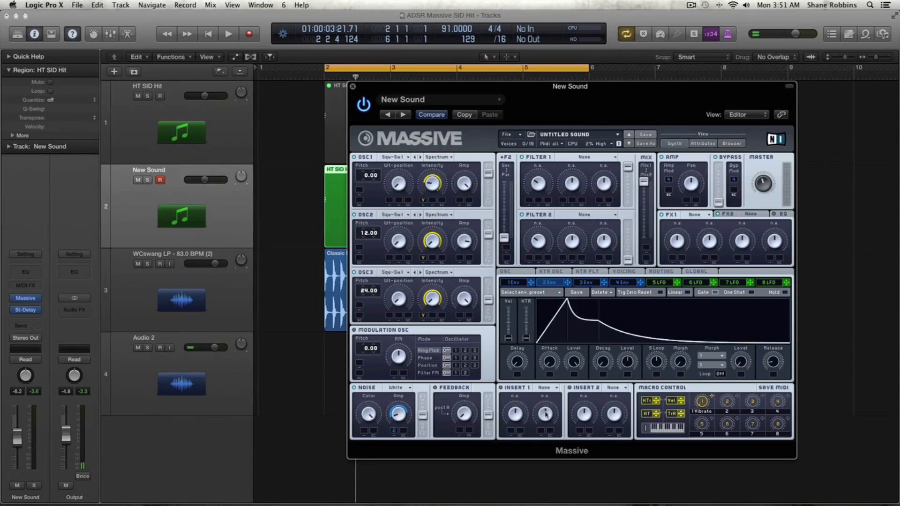
pyautogui.moveTo(628, 362); pyautogui.dragTo(634, 390)
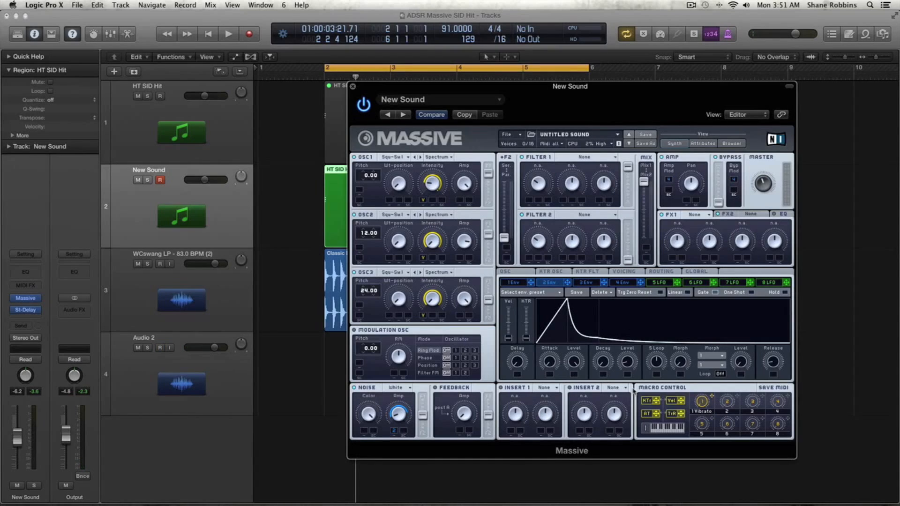
# Turn on Feedback, lower its Amp and audition the patch with the drum loop.
pyautogui.press('space')
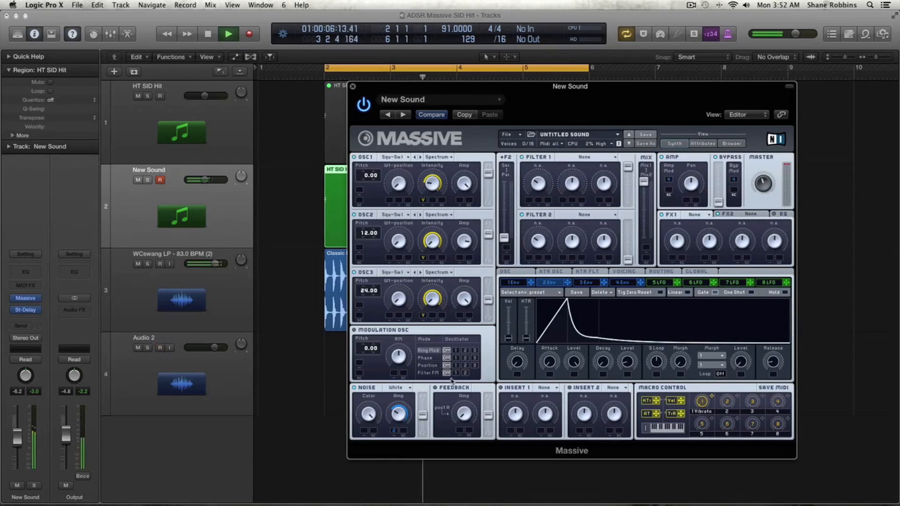
pyautogui.press('space')
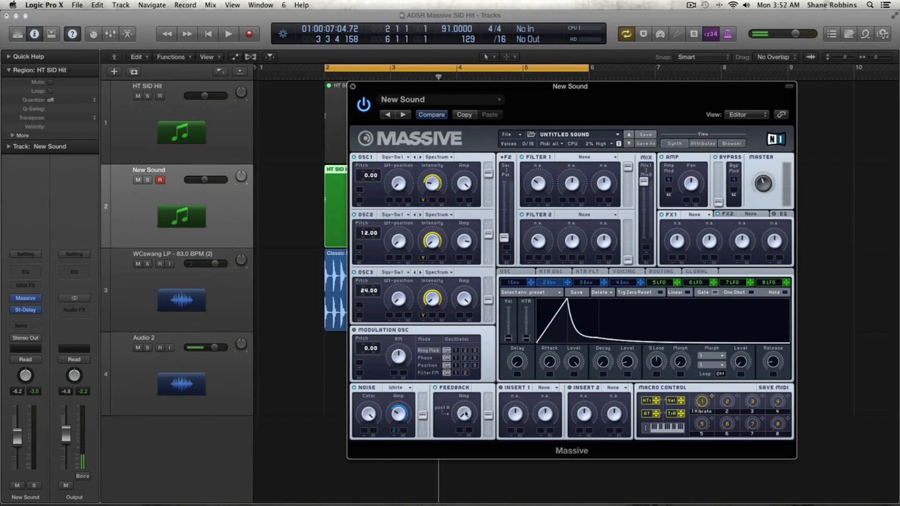
pyautogui.press('space')
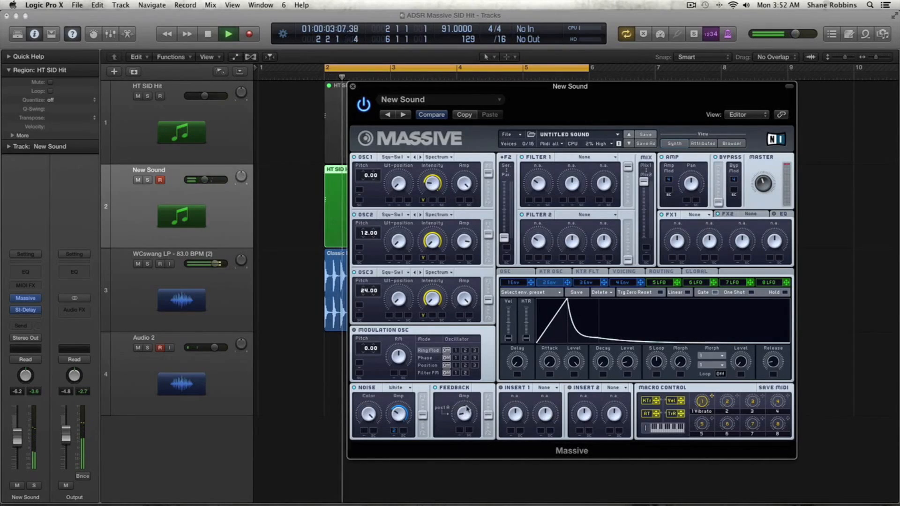
pyautogui.press('space')
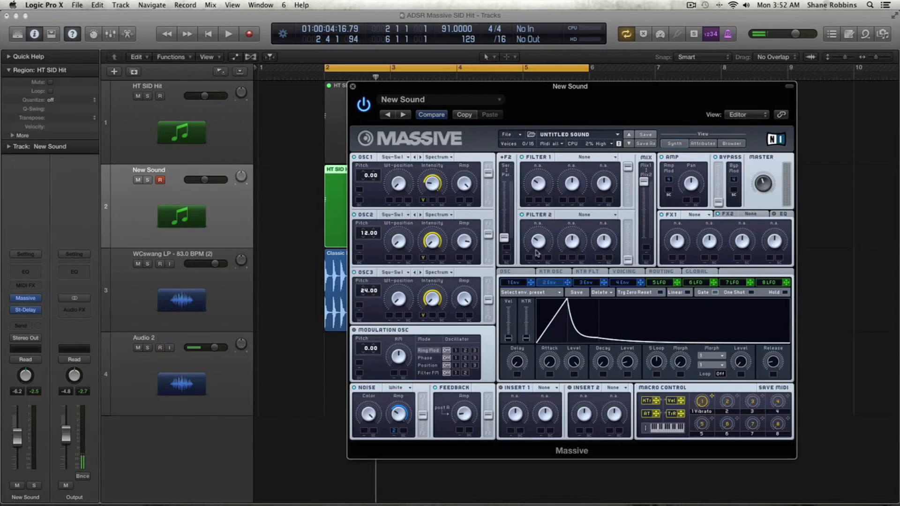
# Assign LFO 5 as a pitch modulation source for all three oscillators.
pyautogui.click(659, 283)
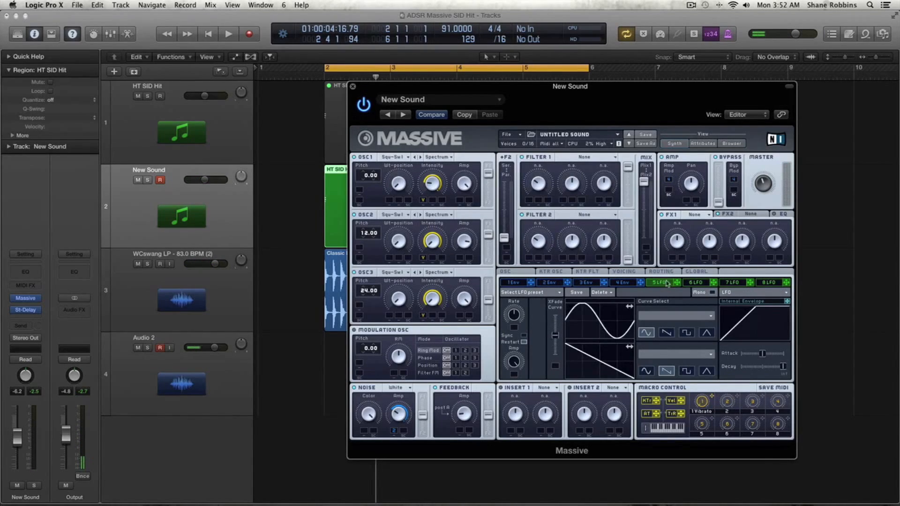
pyautogui.moveTo(677, 283); pyautogui.dragTo(367, 190)
pyautogui.moveTo(676, 282); pyautogui.dragTo(358, 248)
pyautogui.moveTo(677, 283); pyautogui.dragTo(358, 305)
# Set the LFO 5 pitch modulation to 12.09 on oscillator 1, 12.15 on oscillator 2 and 24.17 on oscillator 3, and audition it.
pyautogui.moveTo(368, 193); pyautogui.dragTo(370, 179)
pyautogui.moveTo(370, 183); pyautogui.dragTo(378, 181)
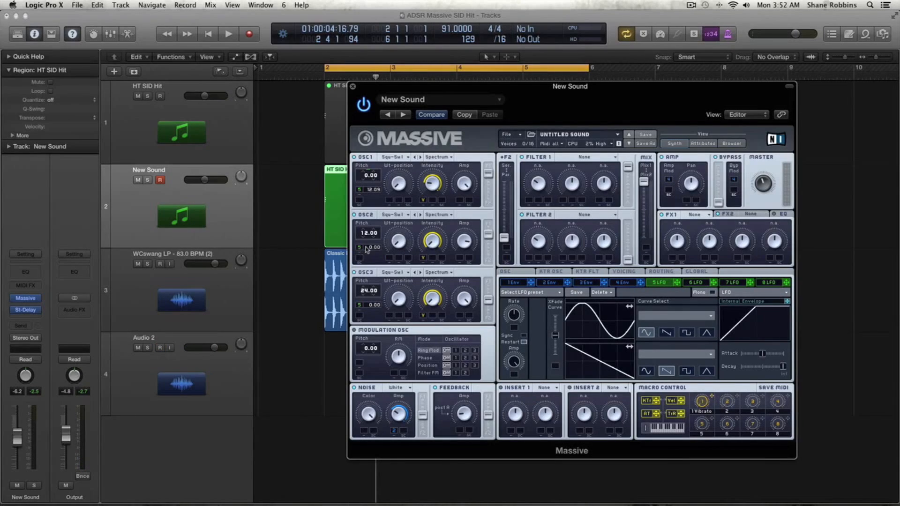
pyautogui.moveTo(367, 250); pyautogui.dragTo(370, 236)
pyautogui.moveTo(377, 246); pyautogui.dragTo(380, 231)
pyautogui.moveTo(676, 282); pyautogui.dragTo(375, 309)
pyautogui.moveTo(377, 310); pyautogui.dragTo(371, 286)
pyautogui.moveTo(380, 301); pyautogui.dragTo(381, 297)
pyautogui.press('space')
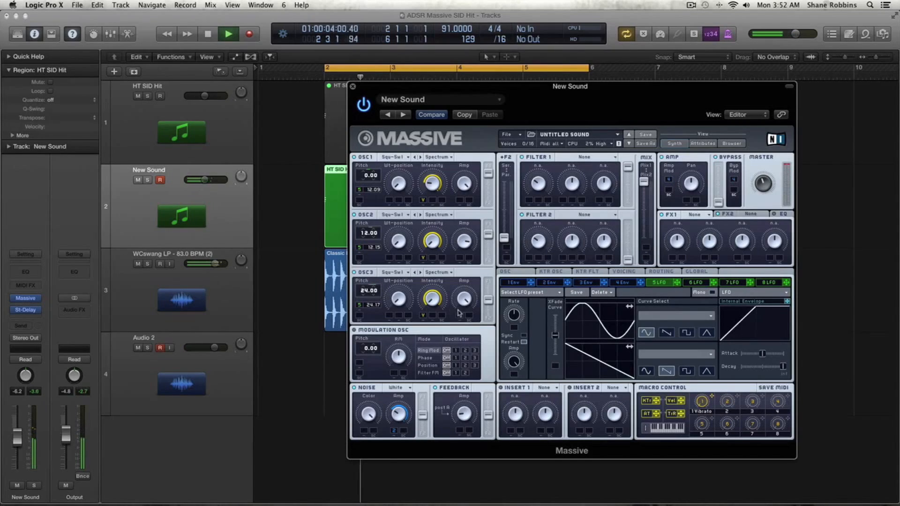
pyautogui.press('space')
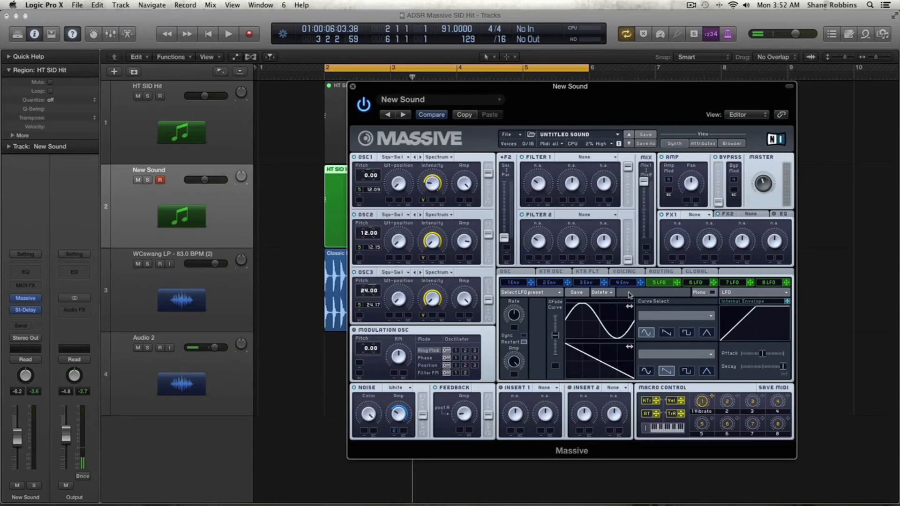
# Configure LFO 5 with a synced 1/32 ratio, XFade fully on the upper curve, a square upper curve and a sine lower curve.
pyautogui.click(524, 337)
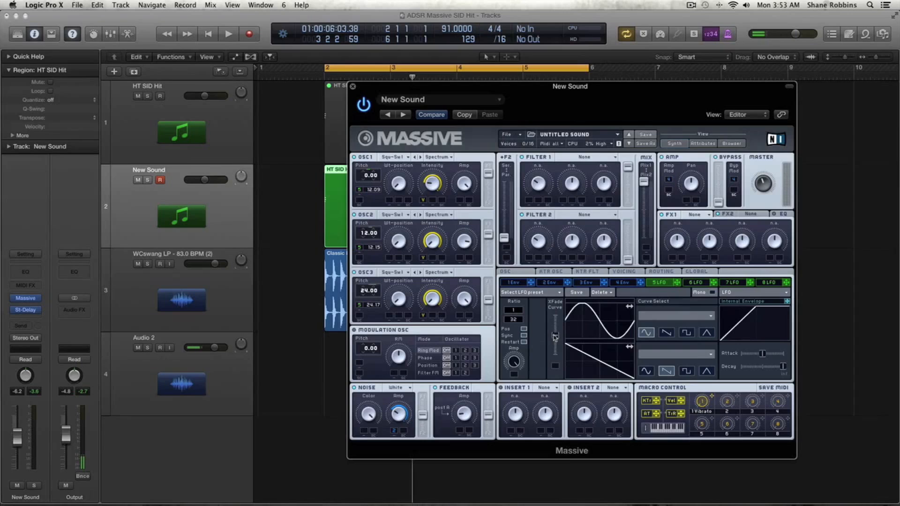
pyautogui.moveTo(555, 334); pyautogui.dragTo(554, 306)
pyautogui.click(687, 333)
pyautogui.moveTo(590, 324); pyautogui.dragTo(601, 324)
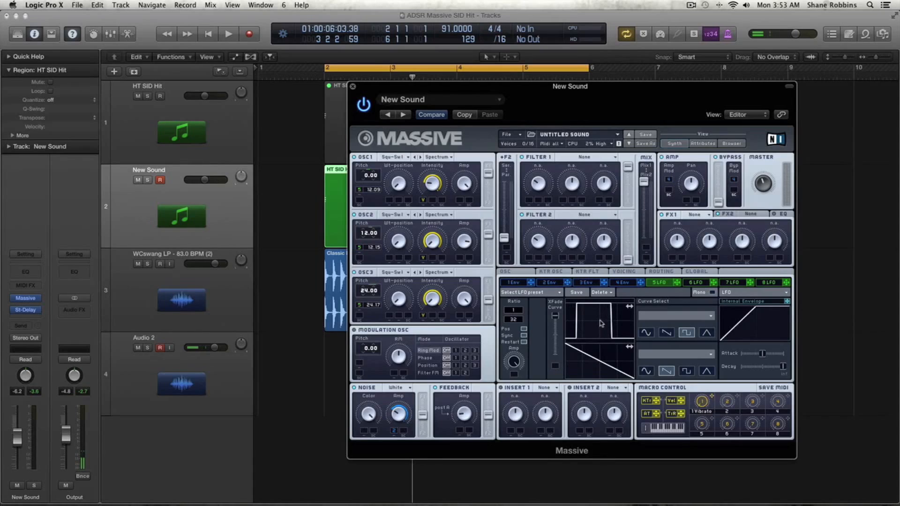
pyautogui.click(645, 372)
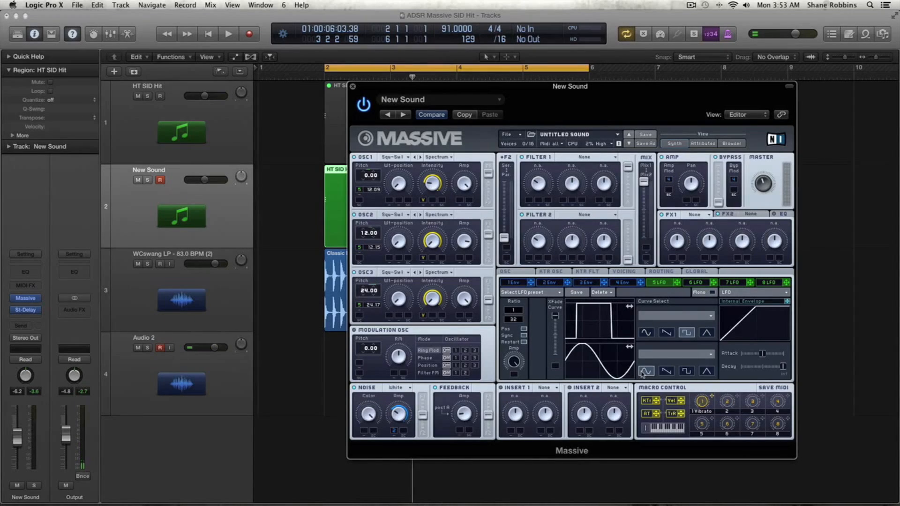
pyautogui.press('space')
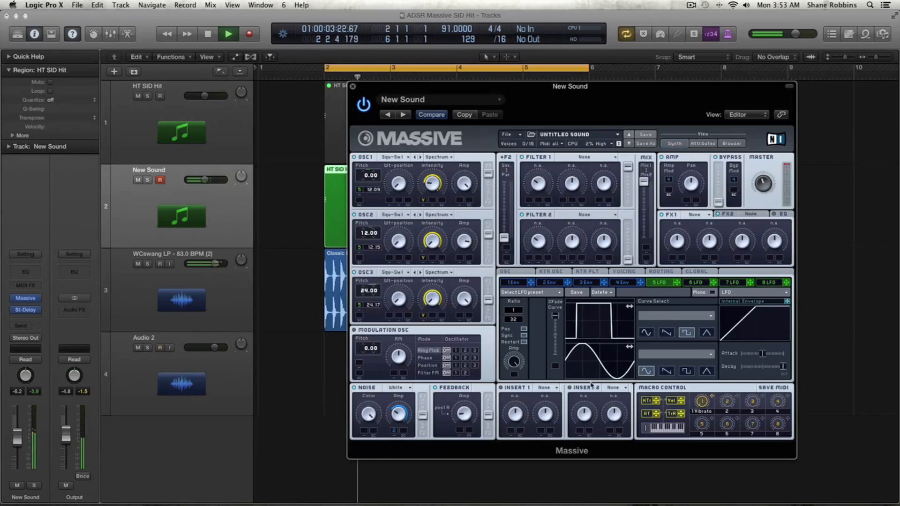
pyautogui.press('space')
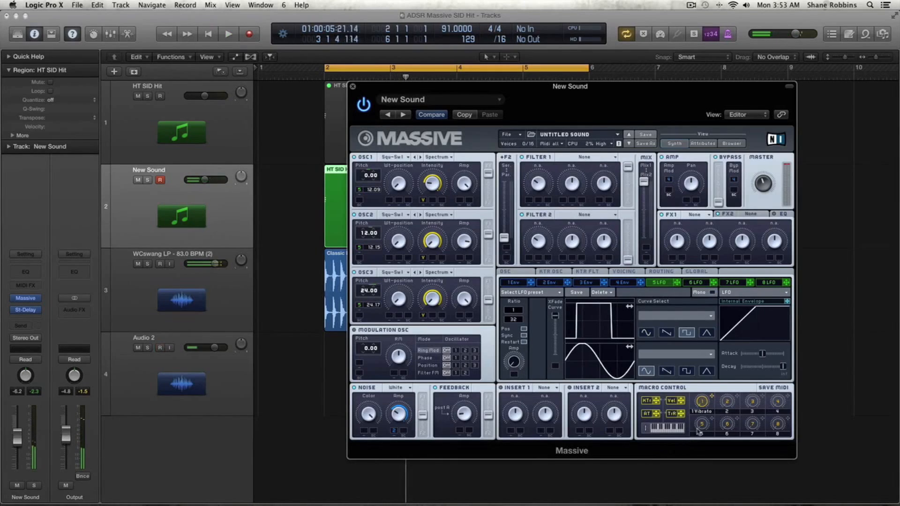
# Clear macro 1, assign it to LFO 5's Amp and rename the macro SID, auditioning the result.
pyautogui.rightClick(713, 398)
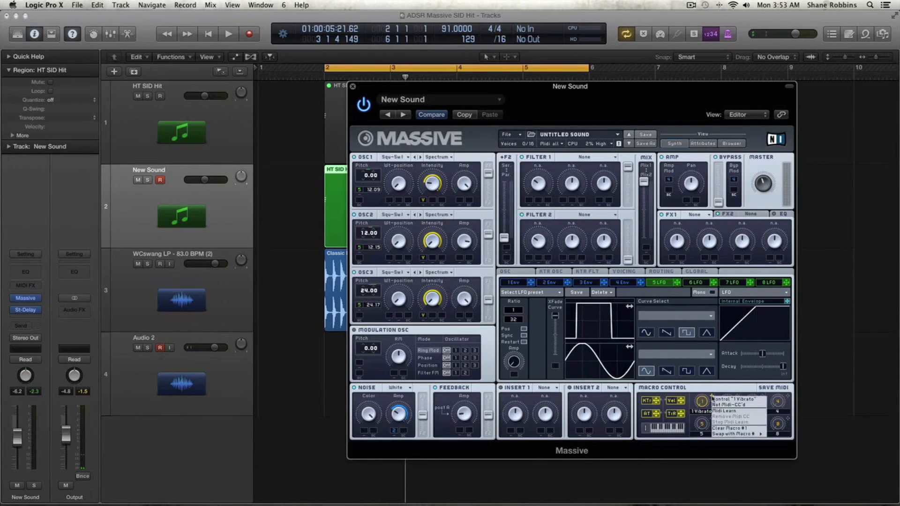
pyautogui.click(726, 428)
pyautogui.moveTo(713, 398); pyautogui.dragTo(514, 362)
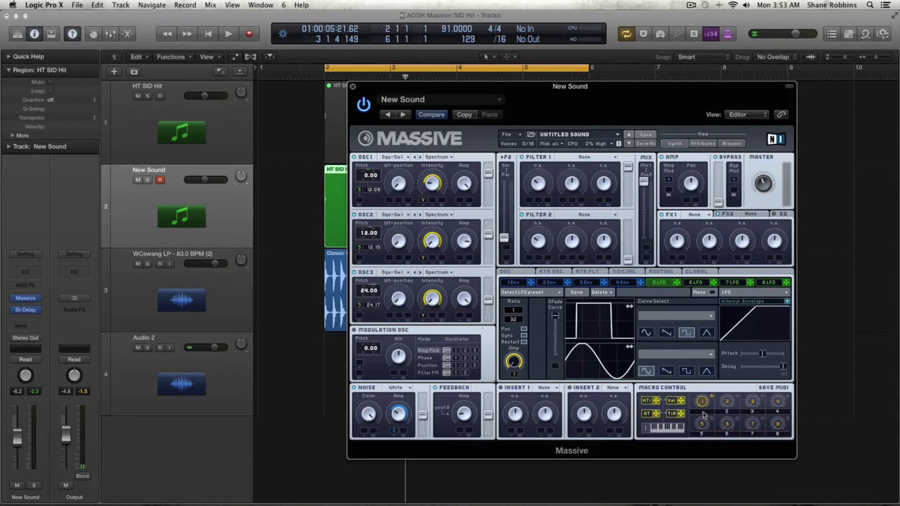
pyautogui.press('space')
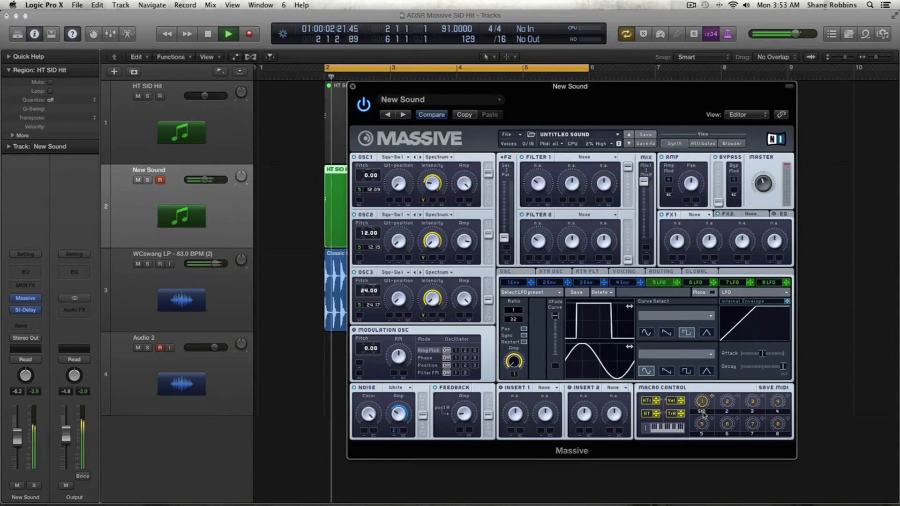
pyautogui.press('space')
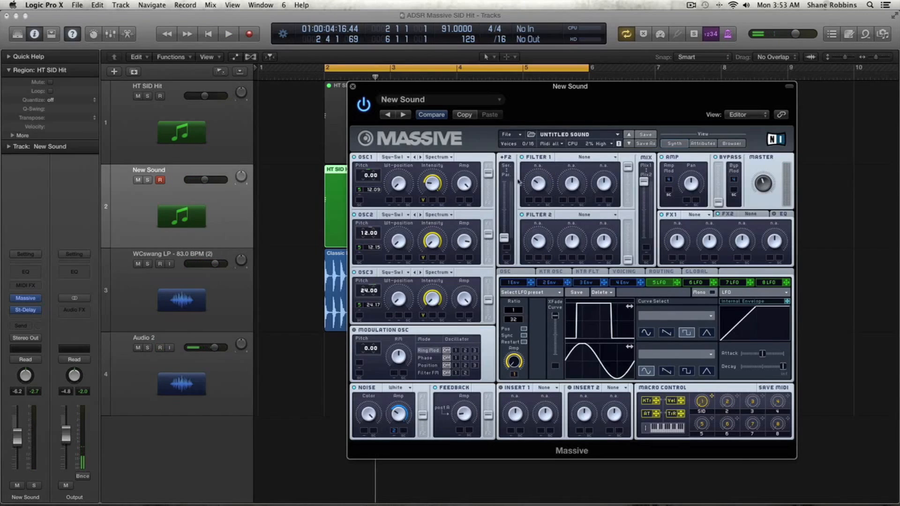
# Raise the series/parallel filter fader partway toward series and set Filter 2's type to Comb.
pyautogui.moveTo(504, 238); pyautogui.dragTo(506, 224)
pyautogui.moveTo(505, 223); pyautogui.dragTo(507, 220)
pyautogui.click(563, 217)
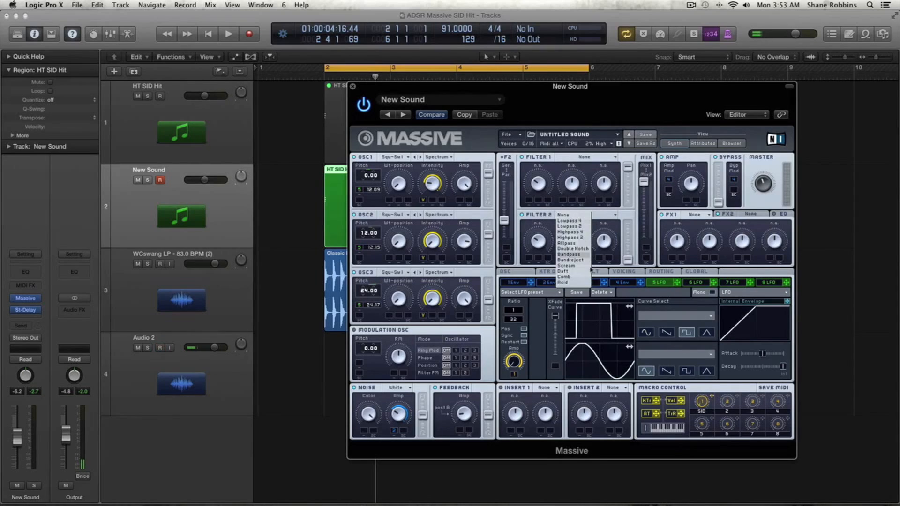
pyautogui.click(581, 277)
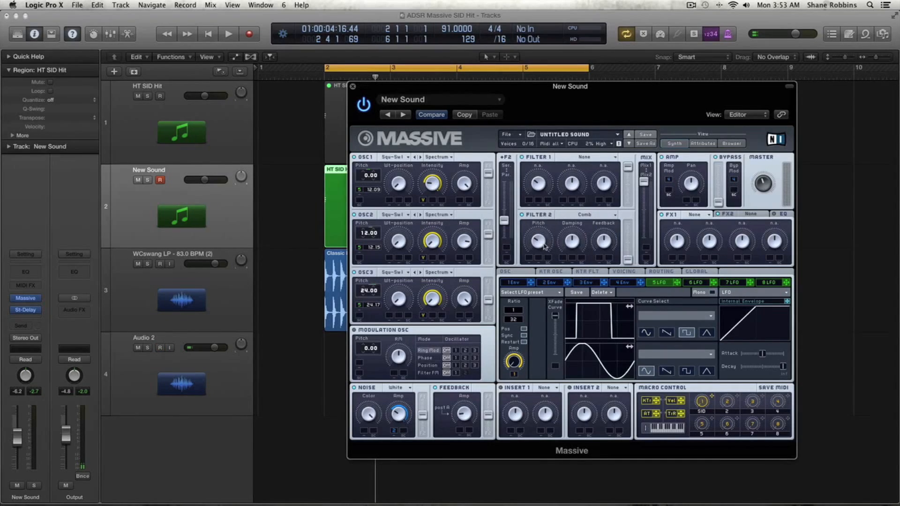
# Raise Filter 2's damping, feedback and output level, move the filter mix fader most of the way toward Mix2, and audition it.
pyautogui.moveTo(573, 243); pyautogui.dragTo(575, 232)
pyautogui.moveTo(628, 261); pyautogui.dragTo(625, 222)
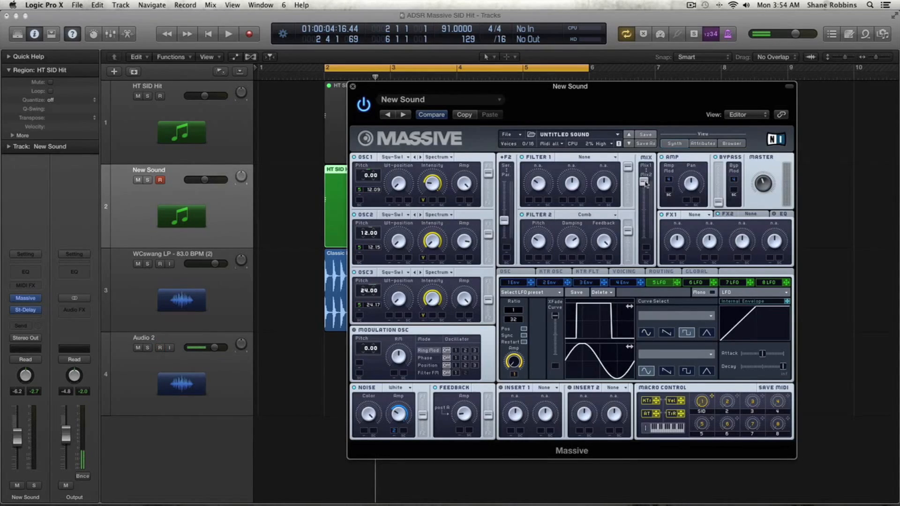
pyautogui.moveTo(641, 184); pyautogui.dragTo(645, 238)
pyautogui.press('space')
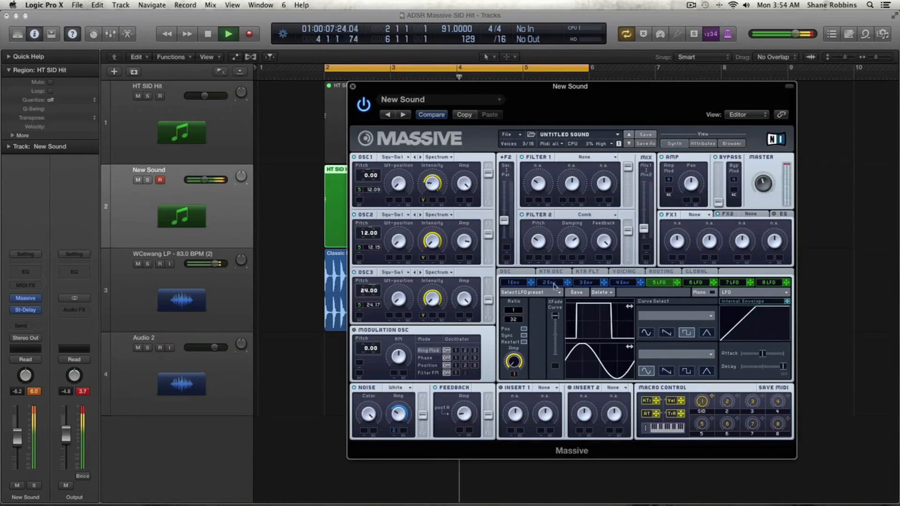
pyautogui.press('space')
# Enable Restart via Gate for the oscillator phases, audition the sound and lower the master volume.
pyautogui.click(518, 273)
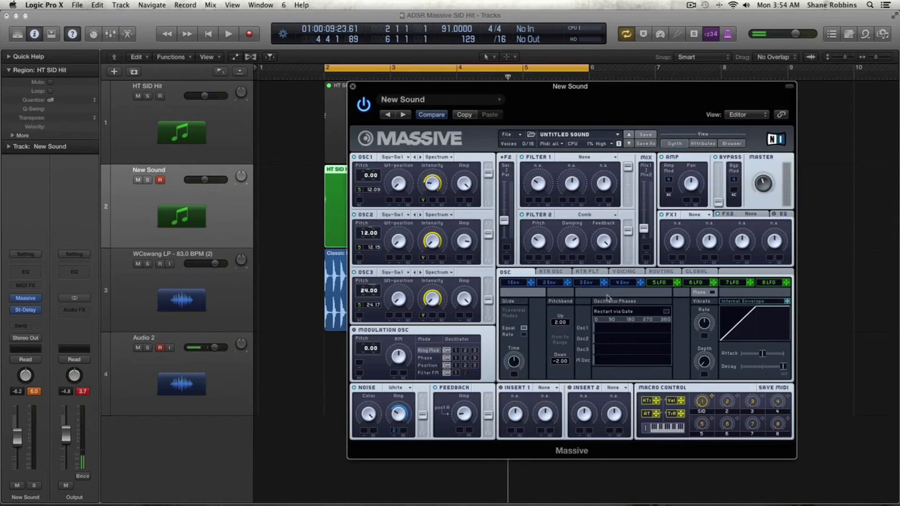
pyautogui.click(666, 312)
pyautogui.press('space')
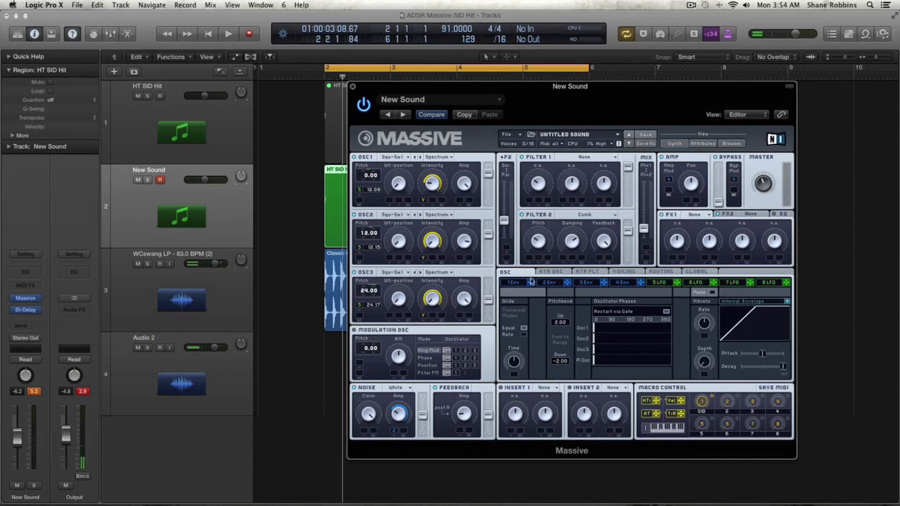
pyautogui.moveTo(766, 184); pyautogui.dragTo(766, 197)
# Turn on the Pitch Cutoff and Wavetable Position unison spreads in the voicing settings.
pyautogui.click(552, 272)
pyautogui.click(583, 273)
pyautogui.click(625, 272)
pyautogui.click(552, 272)
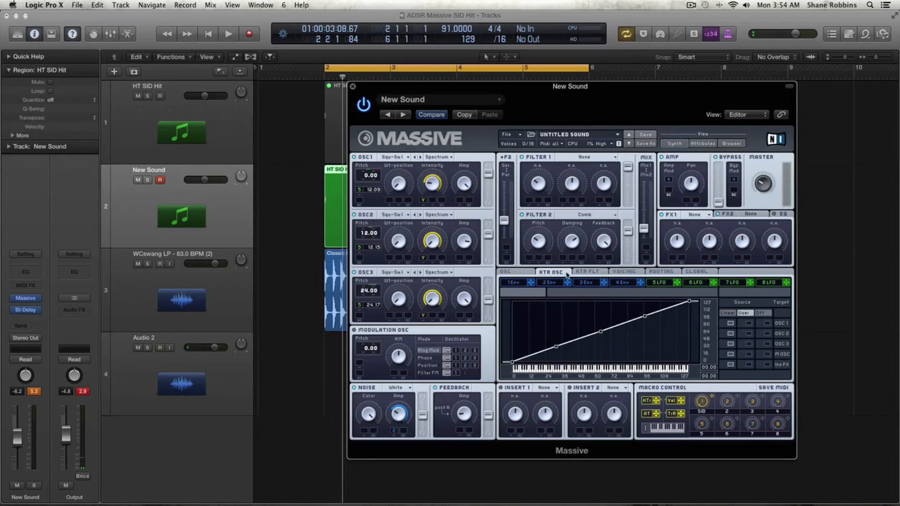
pyautogui.click(586, 273)
pyautogui.click(621, 274)
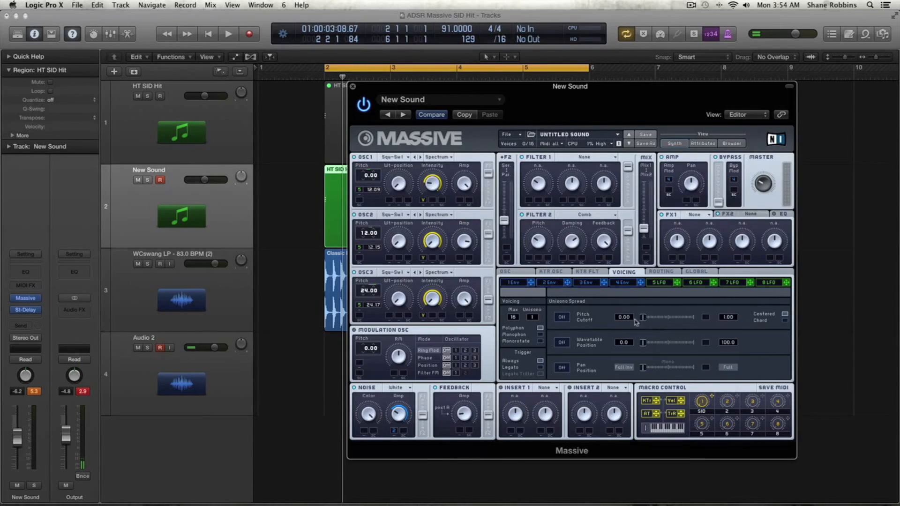
pyautogui.click(562, 317)
pyautogui.click(562, 343)
# Move the Pitch Cutoff and Wavetable Position spreads fully up, set Pitch Cutoff's upper value to 11.96, and audition the result.
pyautogui.moveTo(639, 318); pyautogui.dragTo(694, 318)
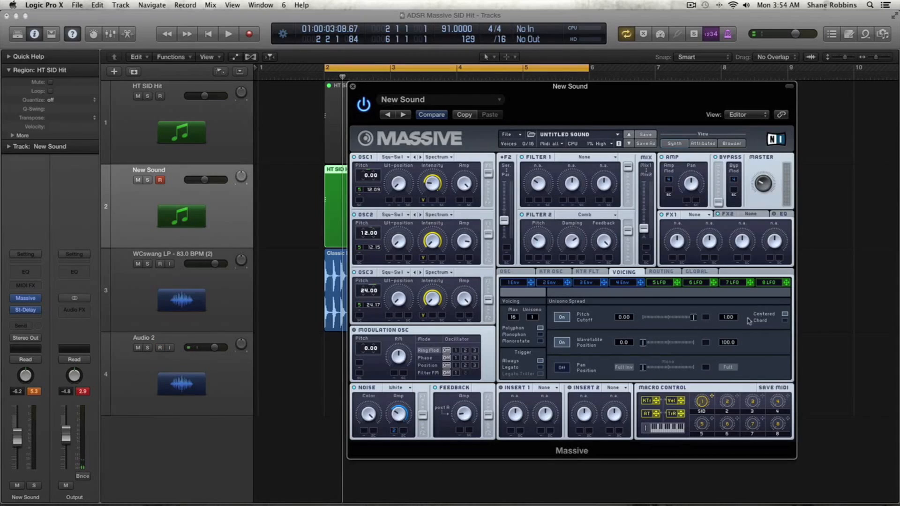
pyautogui.moveTo(725, 319)
pyautogui.mouseDown()
pyautogui.moveTo(724, 301)
pyautogui.moveTo(730, 328)
pyautogui.mouseUp()
pyautogui.moveTo(644, 343); pyautogui.dragTo(716, 345)
pyautogui.press('space')
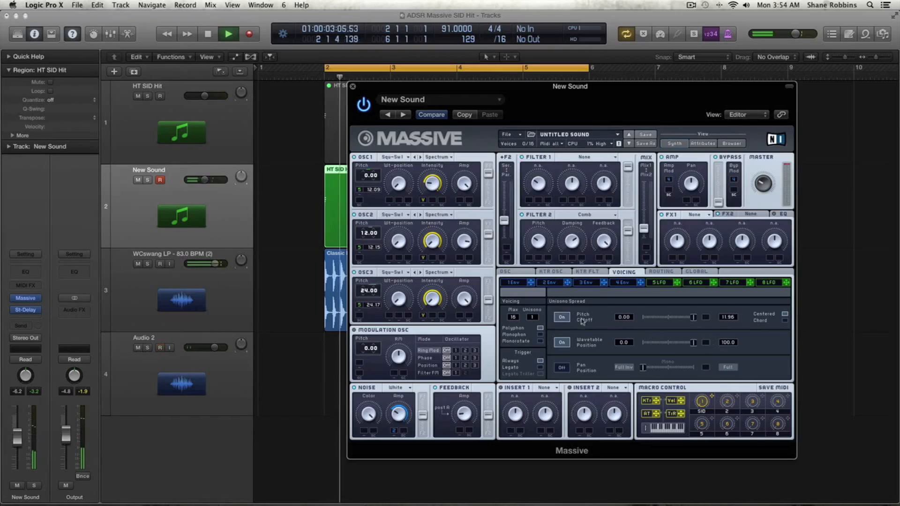
pyautogui.press('space')
# Shape envelope 4 with a shorter attack, full decay, slightly reduced decay level and longer release, and audition it.
pyautogui.click(622, 283)
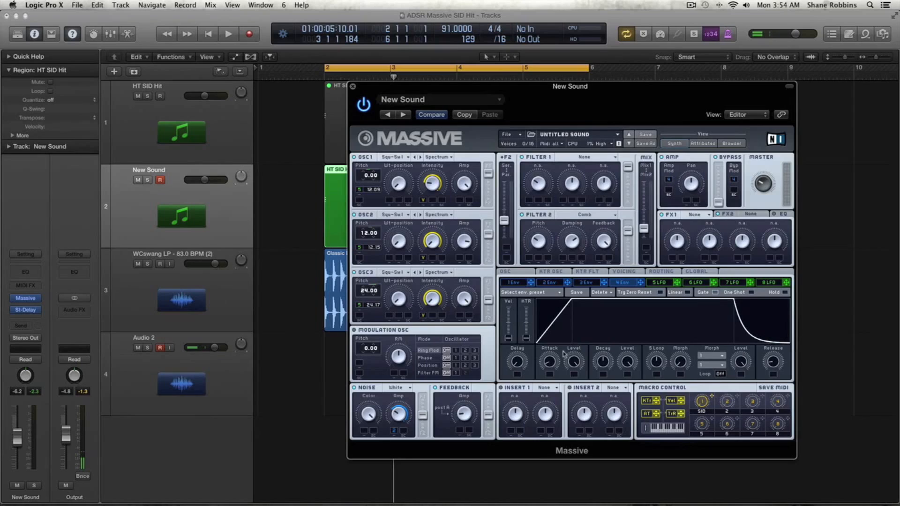
pyautogui.moveTo(551, 362); pyautogui.dragTo(555, 395)
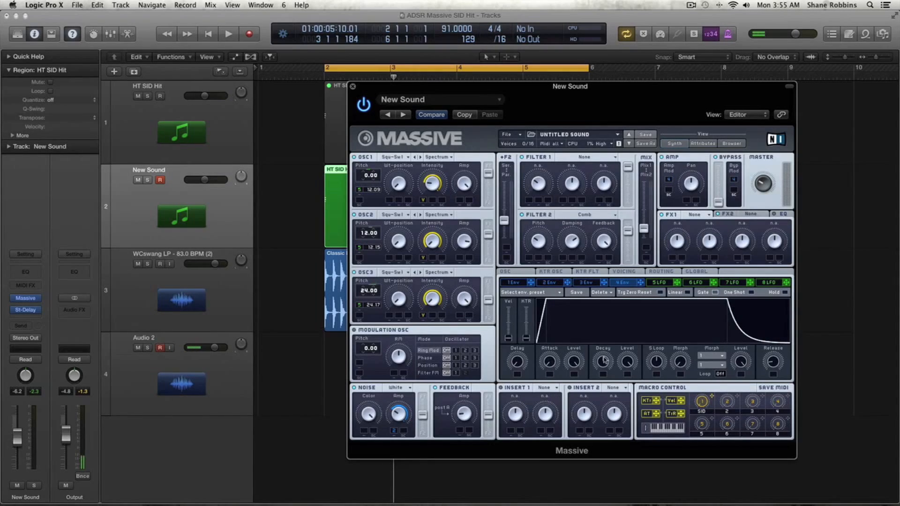
pyautogui.moveTo(608, 364); pyautogui.dragTo(635, 377)
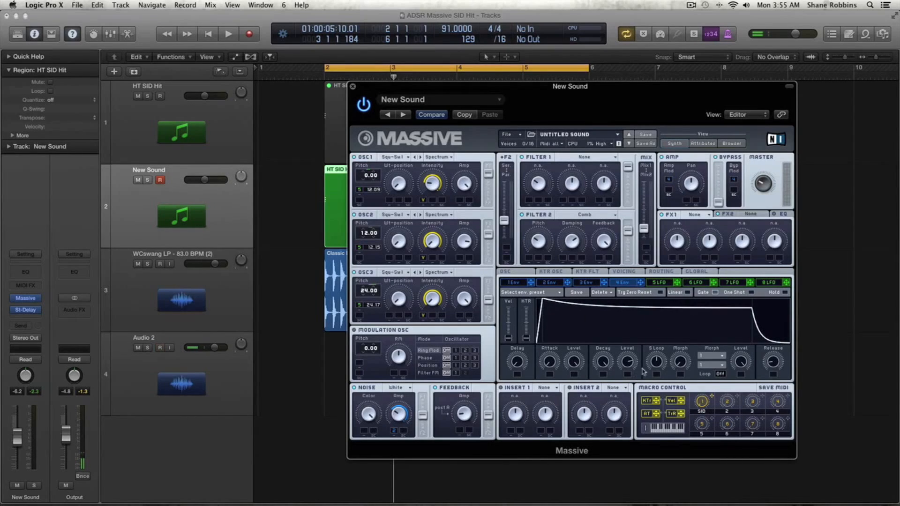
pyautogui.moveTo(778, 362); pyautogui.dragTo(775, 343)
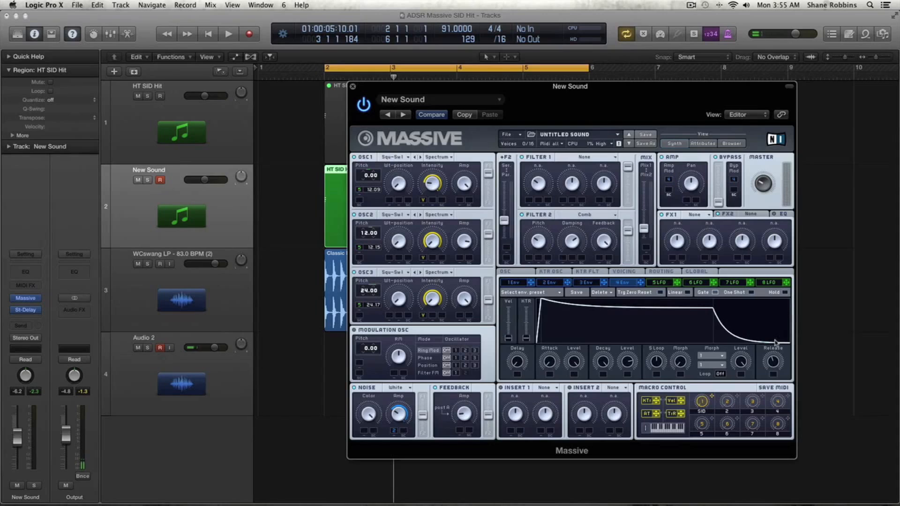
pyautogui.press('space')
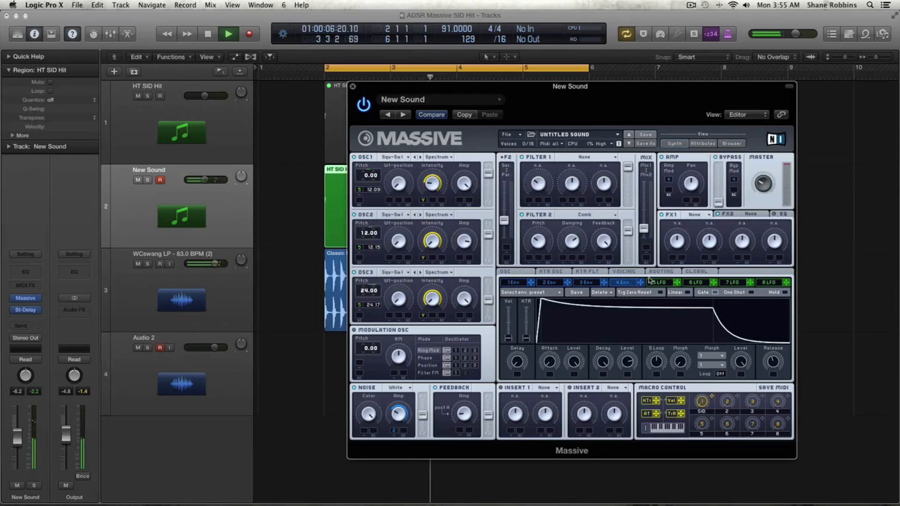
pyautogui.press('space')
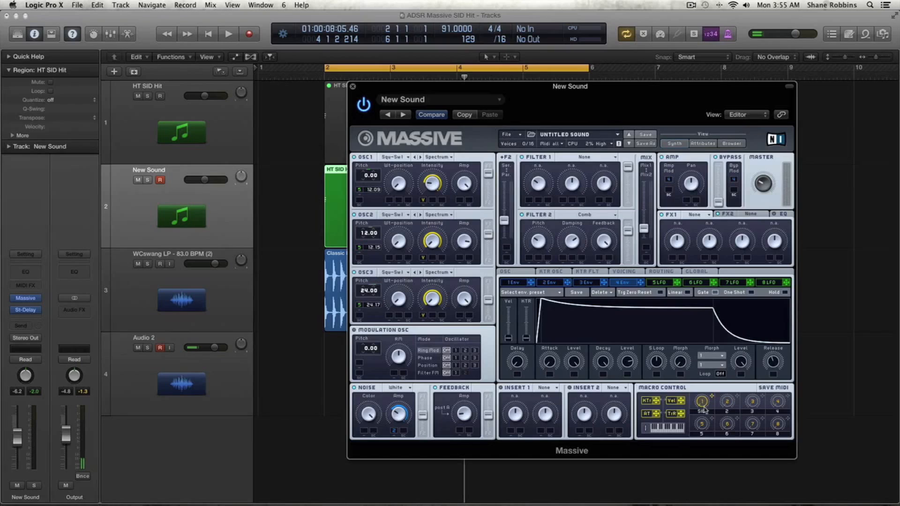
# Show the LFO 5 settings and audition the sound with the SID macro.
pyautogui.click(659, 282)
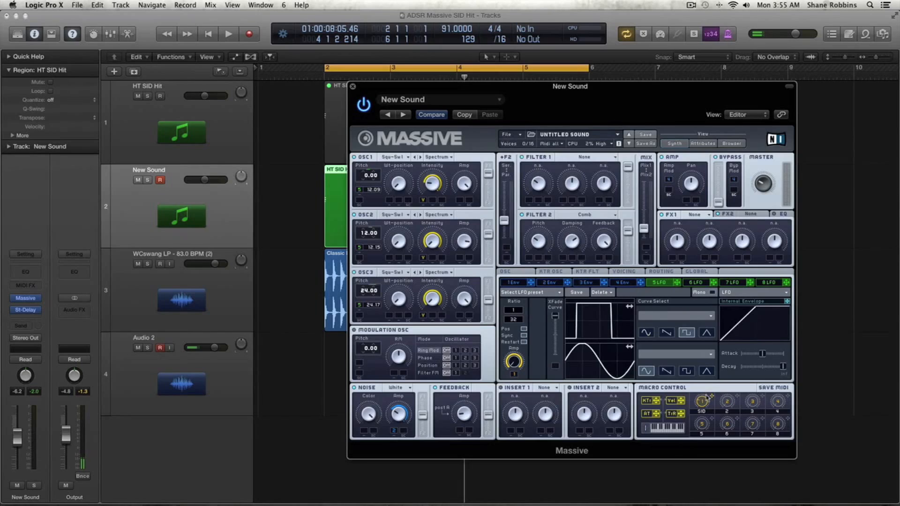
pyautogui.press('space')
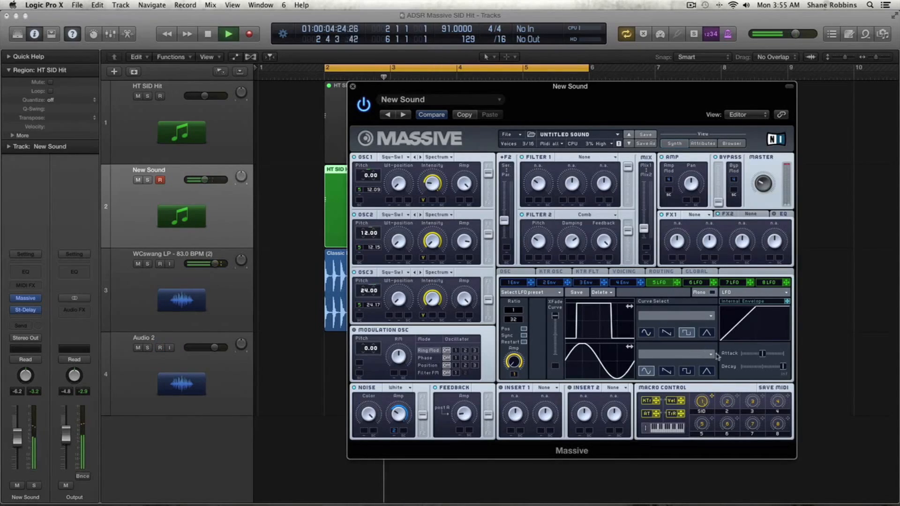
pyautogui.press('space')
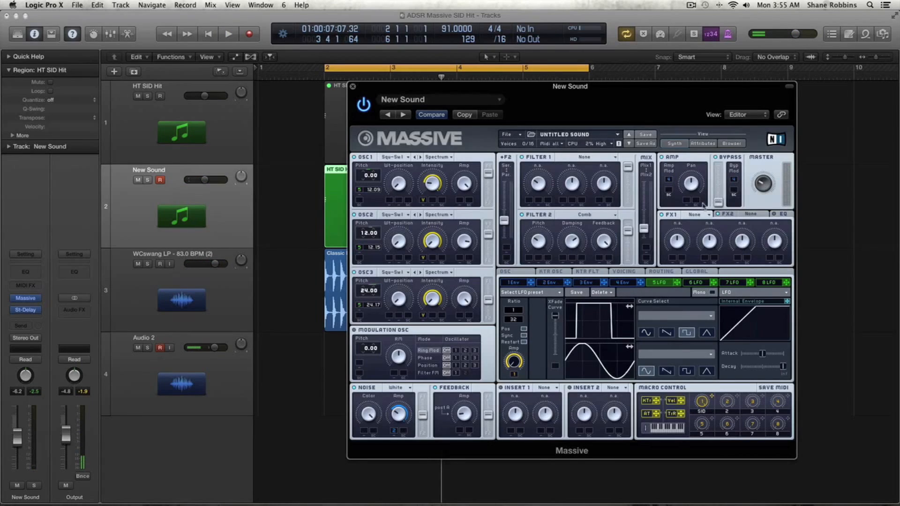
# Set FX1 to Chorus, lower its offset and depth, and audition the effect.
pyautogui.click(711, 216)
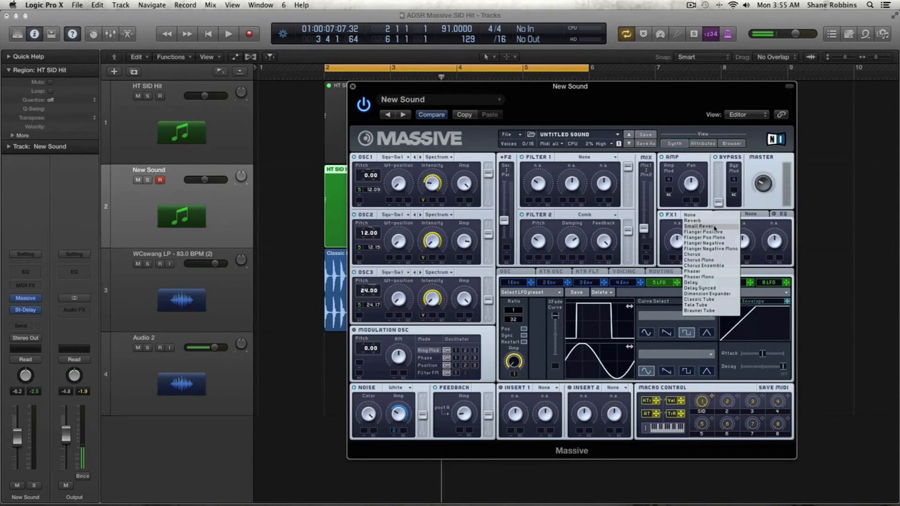
pyautogui.click(711, 255)
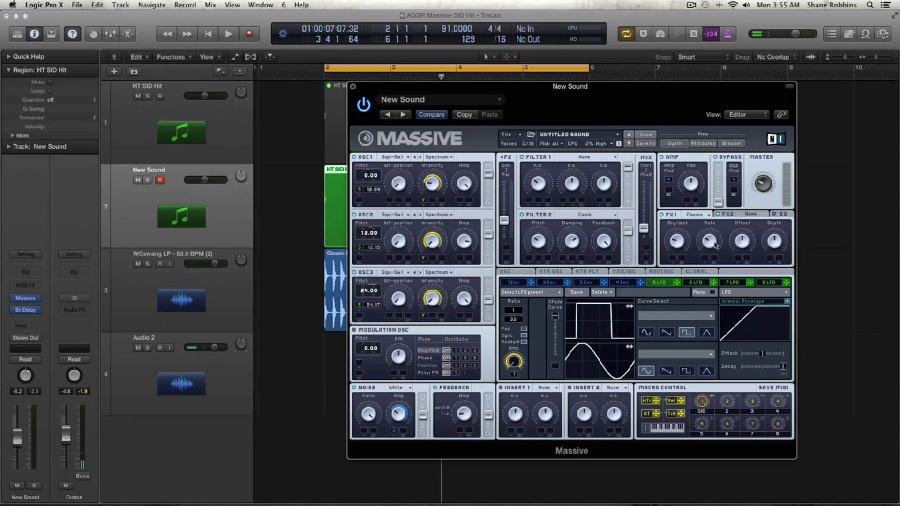
pyautogui.press('space')
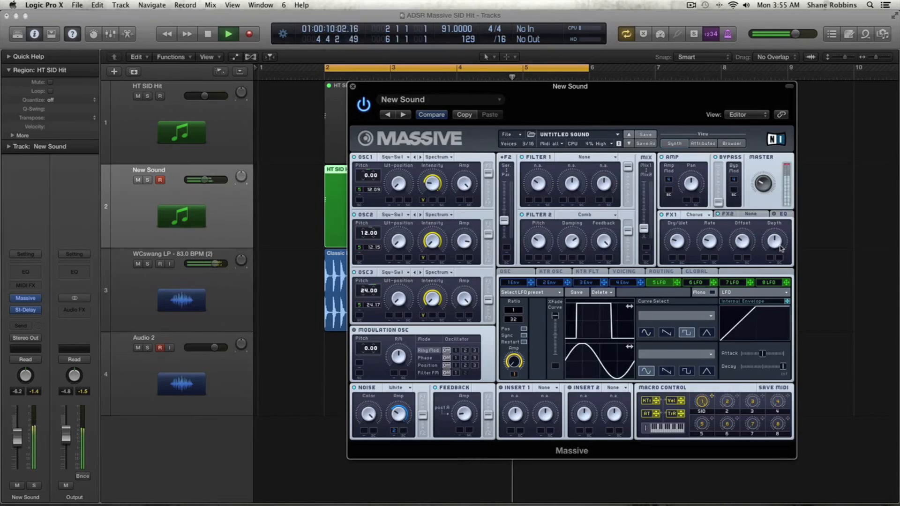
pyautogui.press('space')
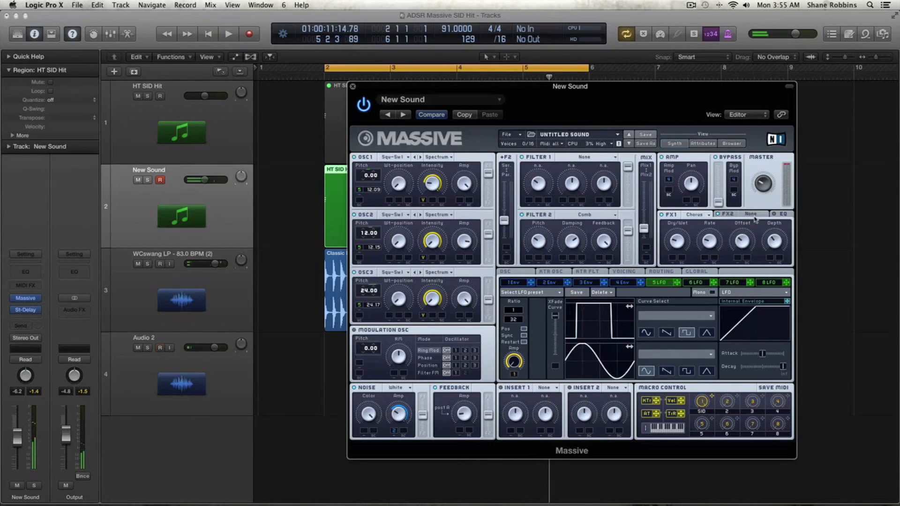
# Set FX2 to Small Reverb, raise its color and audition the effect.
pyautogui.click(756, 216)
pyautogui.click(756, 215)
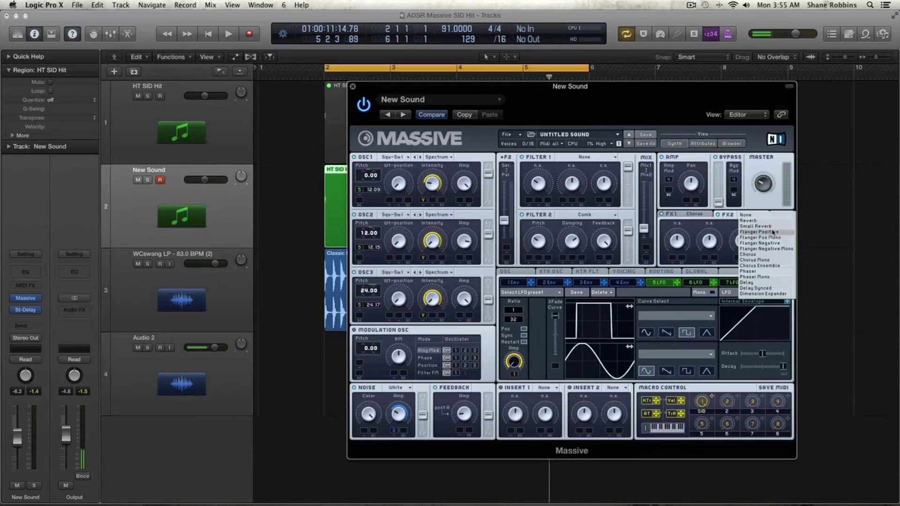
pyautogui.click(773, 228)
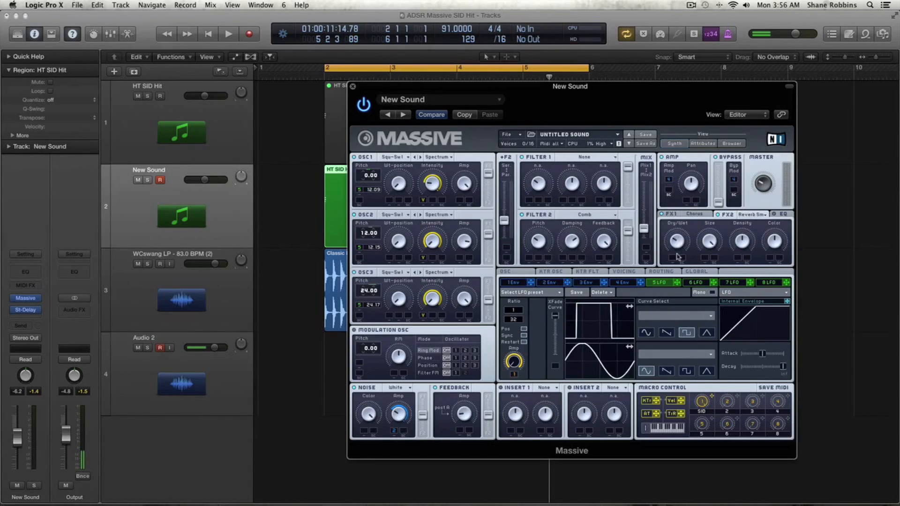
pyautogui.press('space')
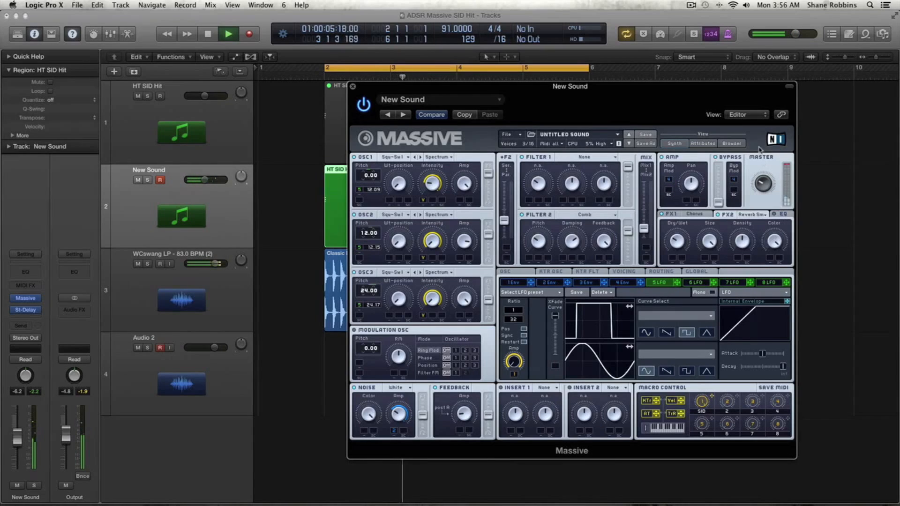
pyautogui.press('space')
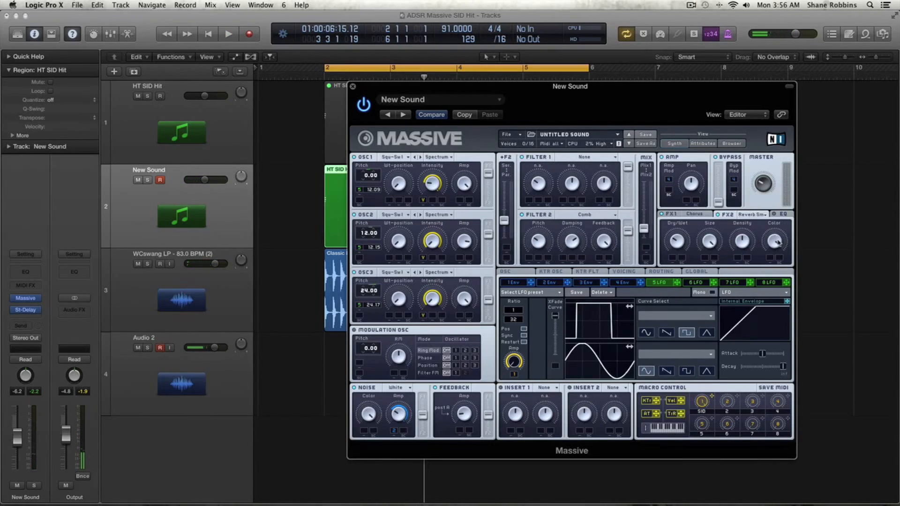
# Switch on the EQ, raise its high shelf and audition the patch.
pyautogui.click(780, 215)
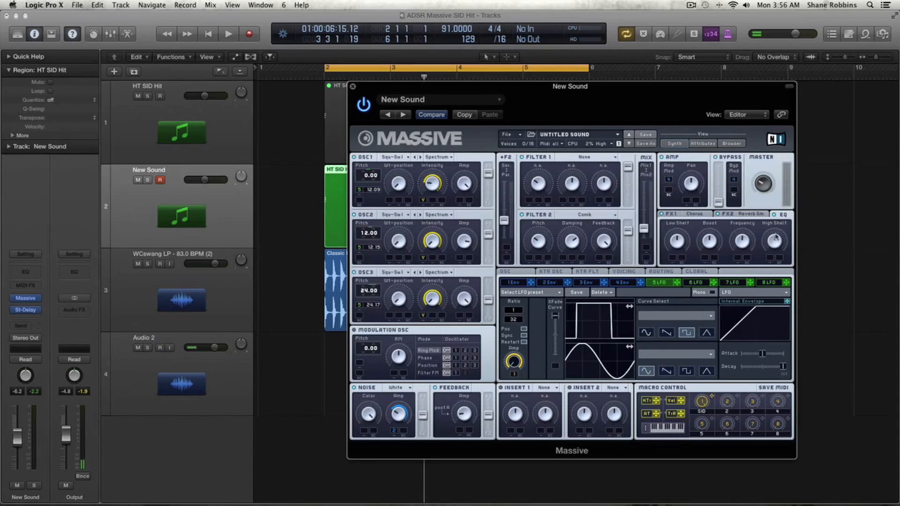
pyautogui.press('space')
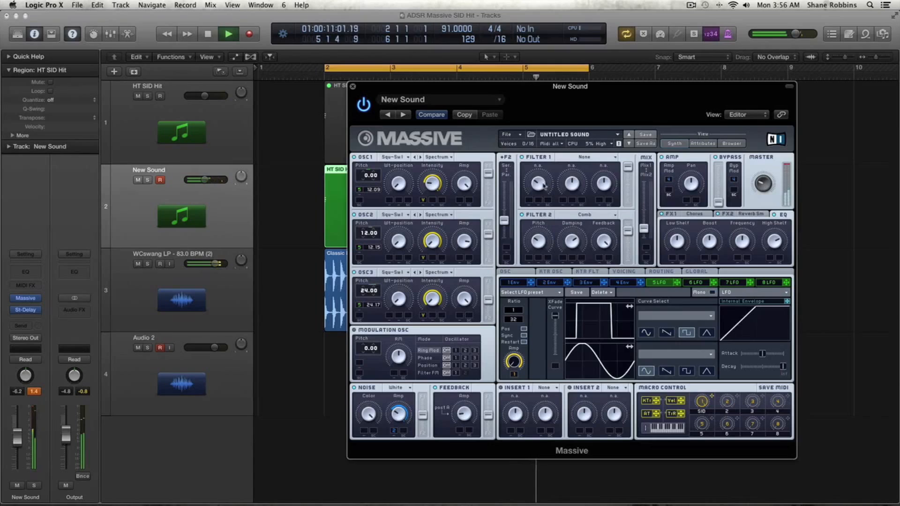
pyautogui.press('space')
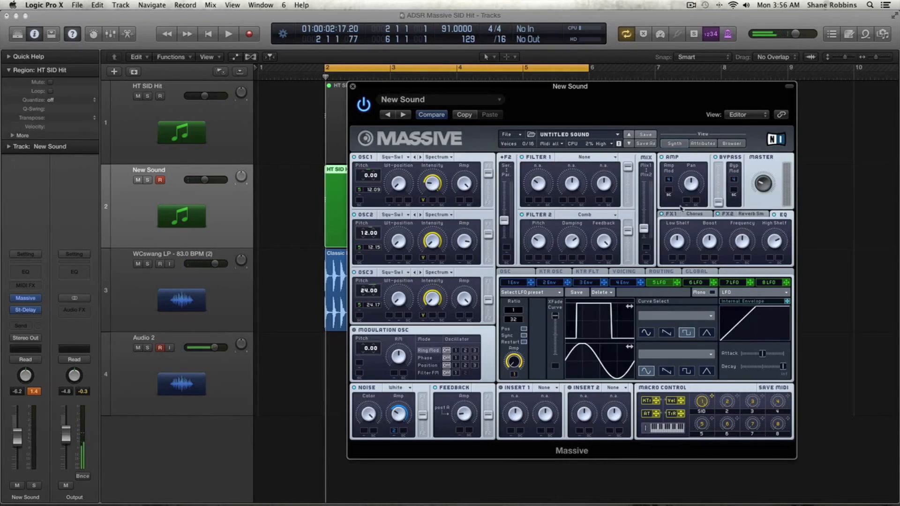